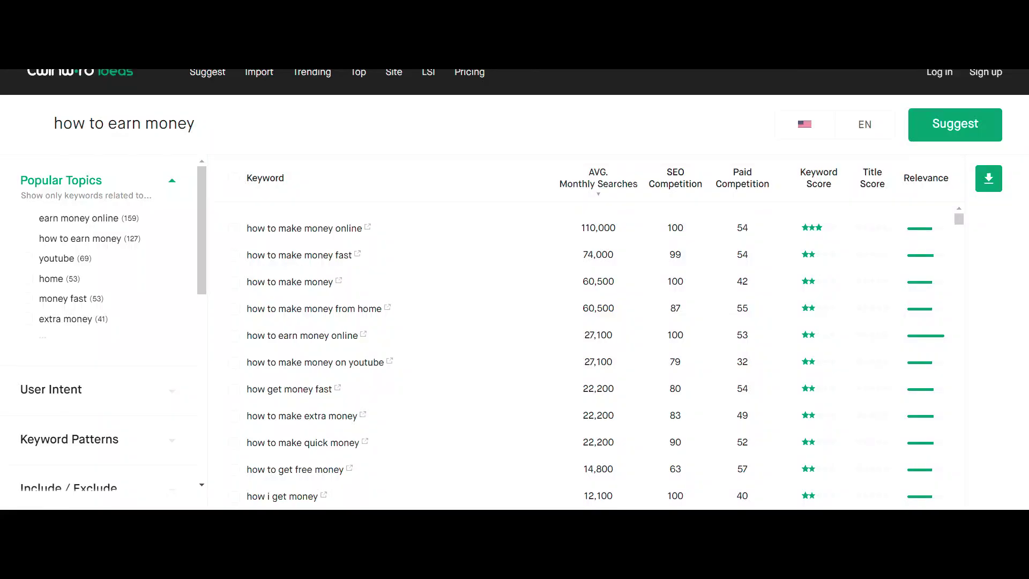
Step: Examine the filters offered for the "how to earn money" keyword results, from Popular Topics through Word Count
click(184, 75)
click(523, 135)
click(429, 74)
triple_click(117, 123)
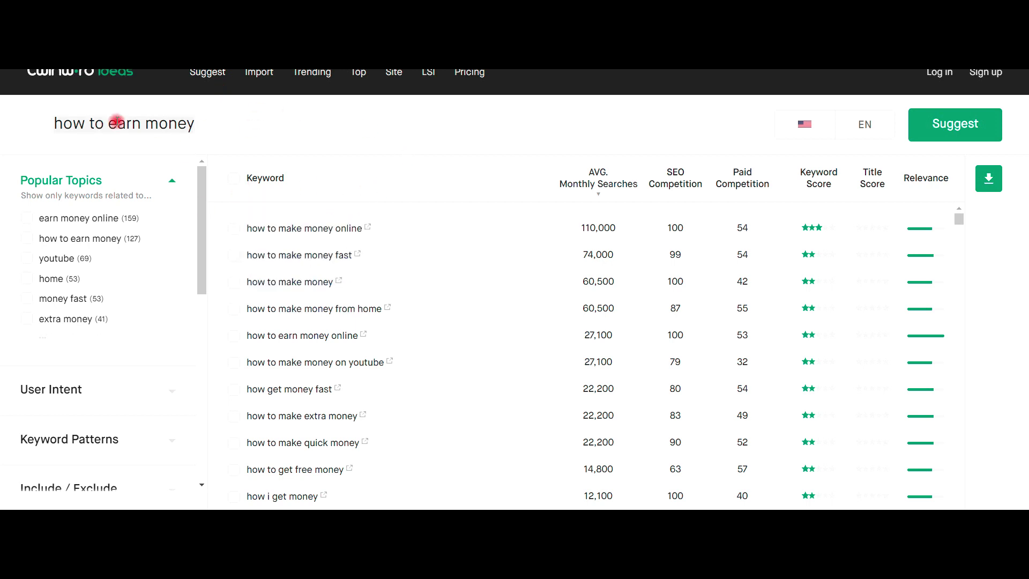
scroll(110, 241, down, 3)
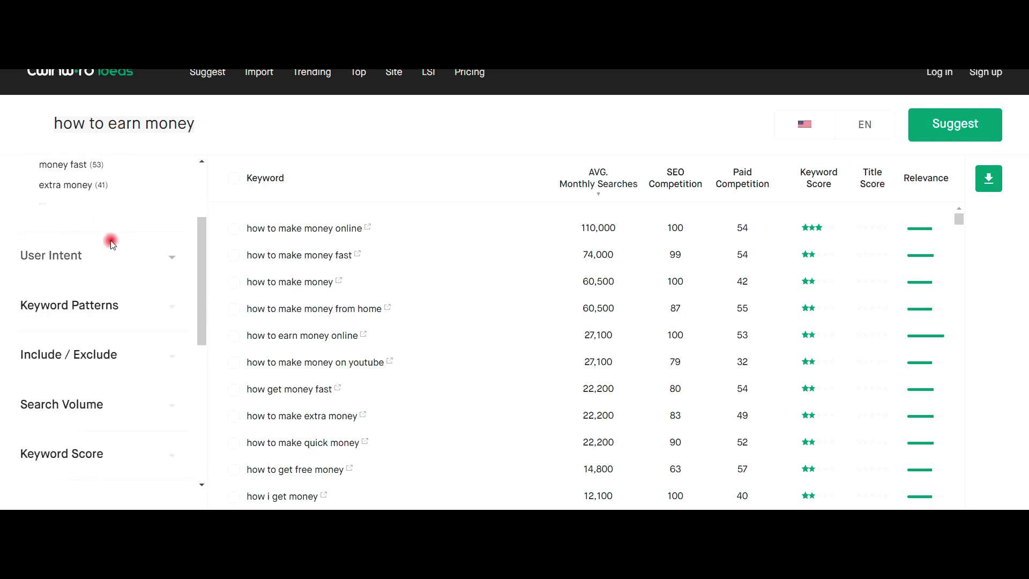
scroll(92, 361, down, 4)
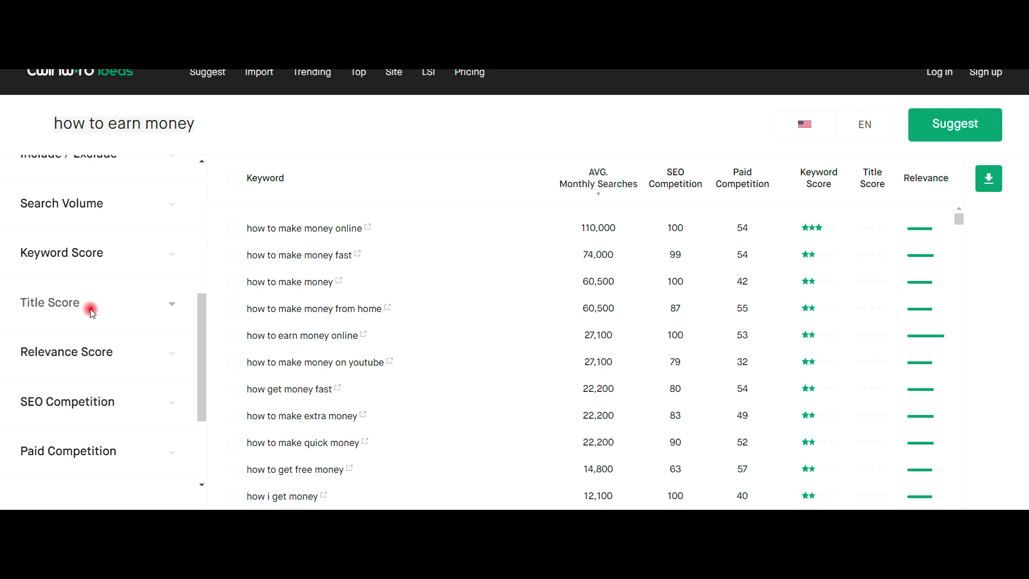
scroll(92, 306, down, 3)
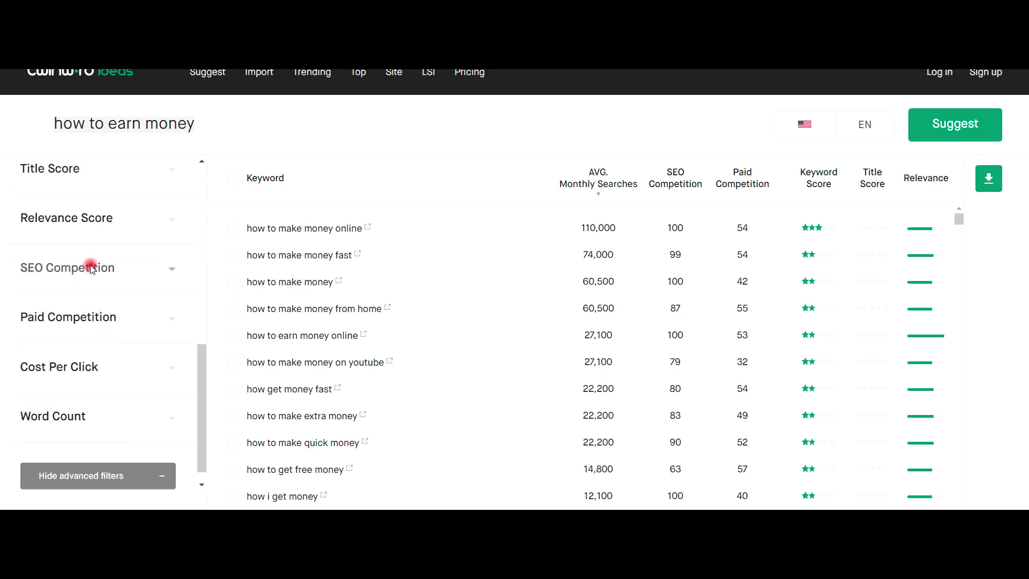
scroll(129, 305, down, 1)
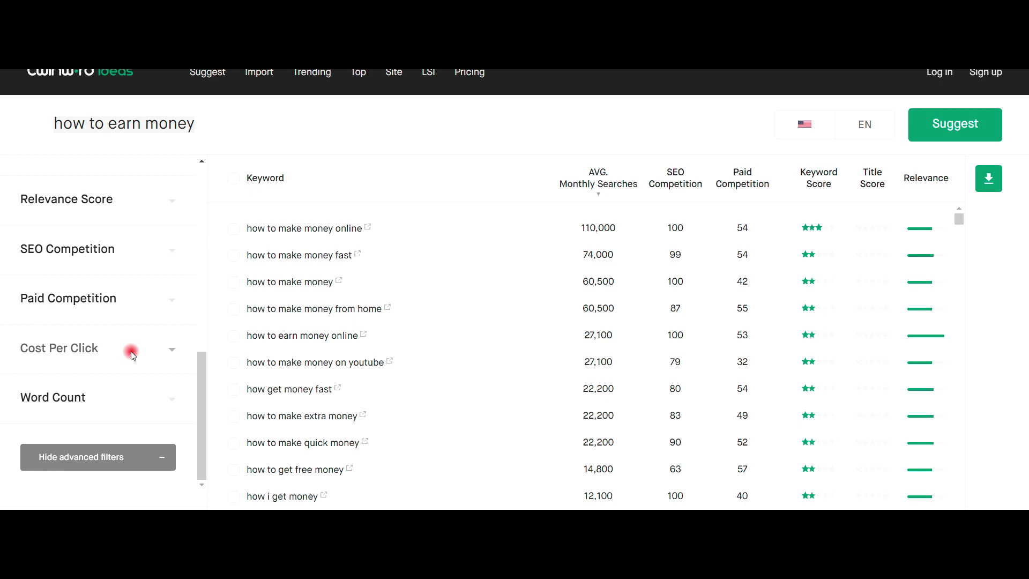
scroll(107, 353, up, 10)
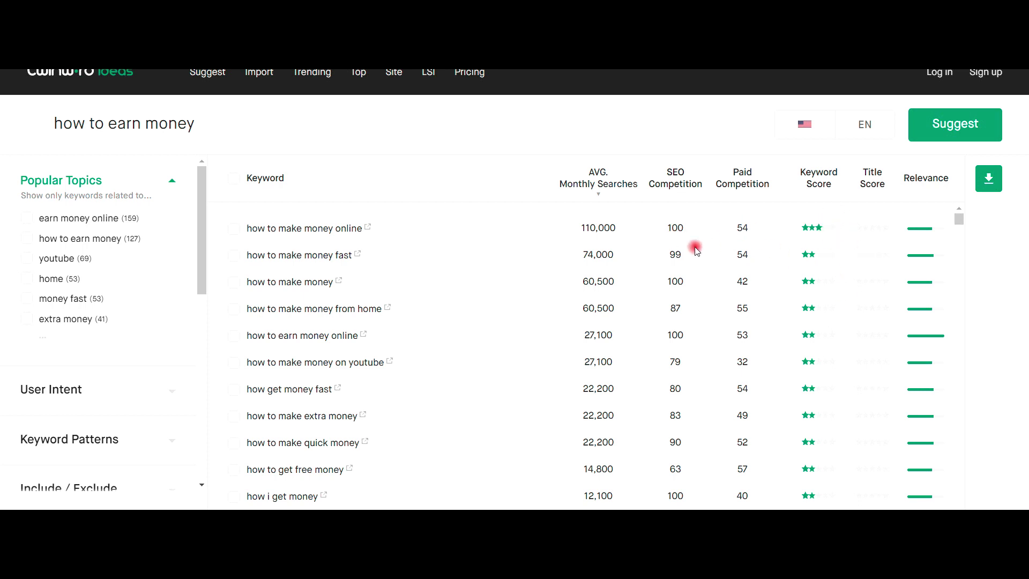
Step: Look through the suggested keywords and request suggestions for "how to earn money"
scroll(485, 316, down, 4)
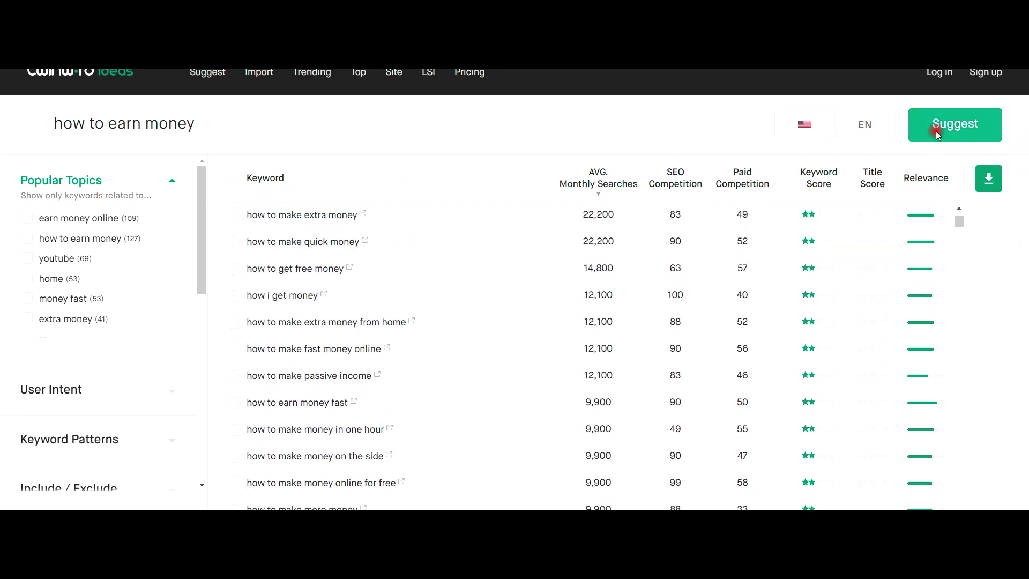
click(952, 135)
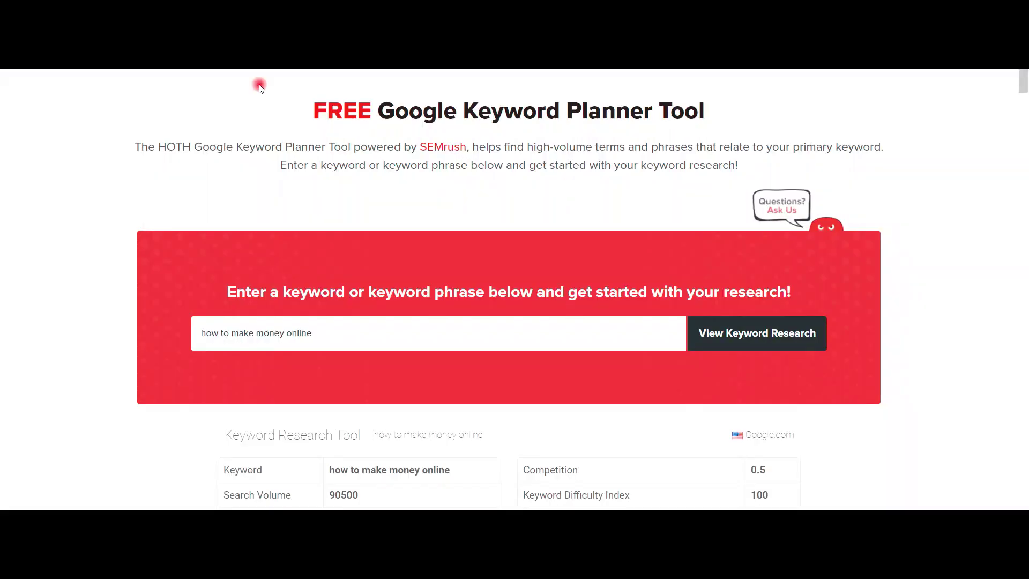
Step: Run keyword research for "how to make money online" in The HOTH's Google Keyword Planner Tool
scroll(429, 112, up, 1)
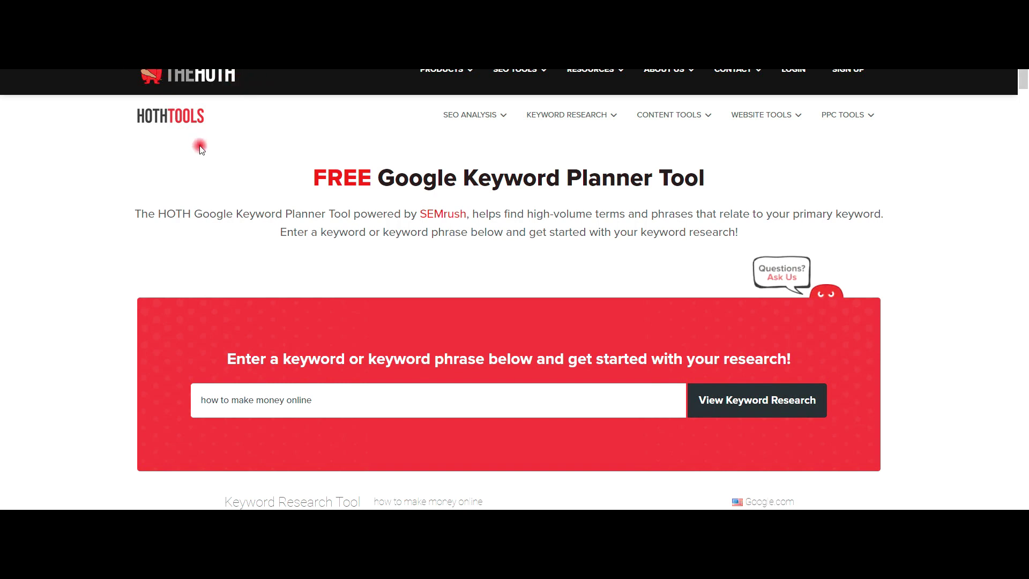
scroll(499, 149, down, 3)
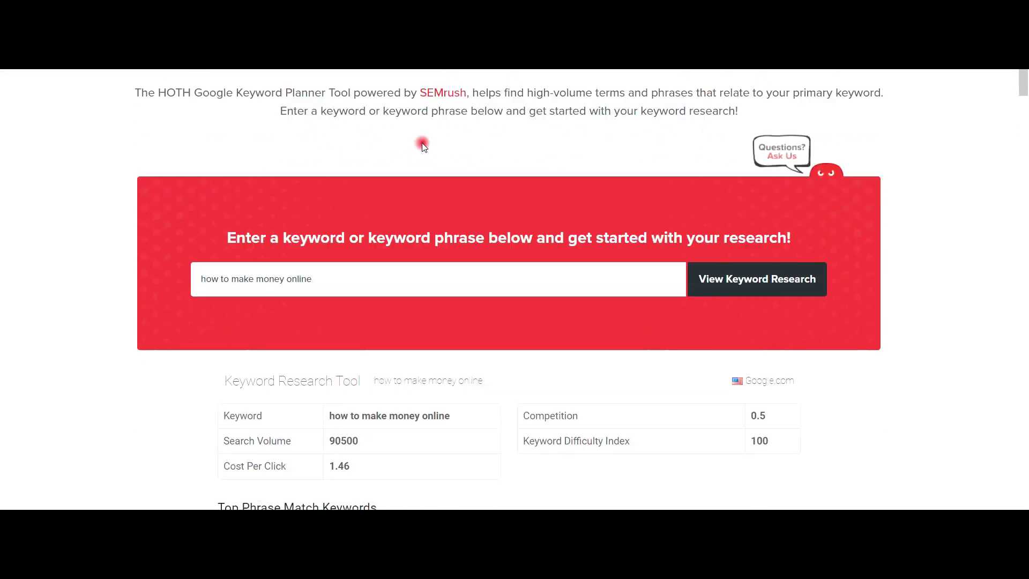
drag(338, 266, 182, 276)
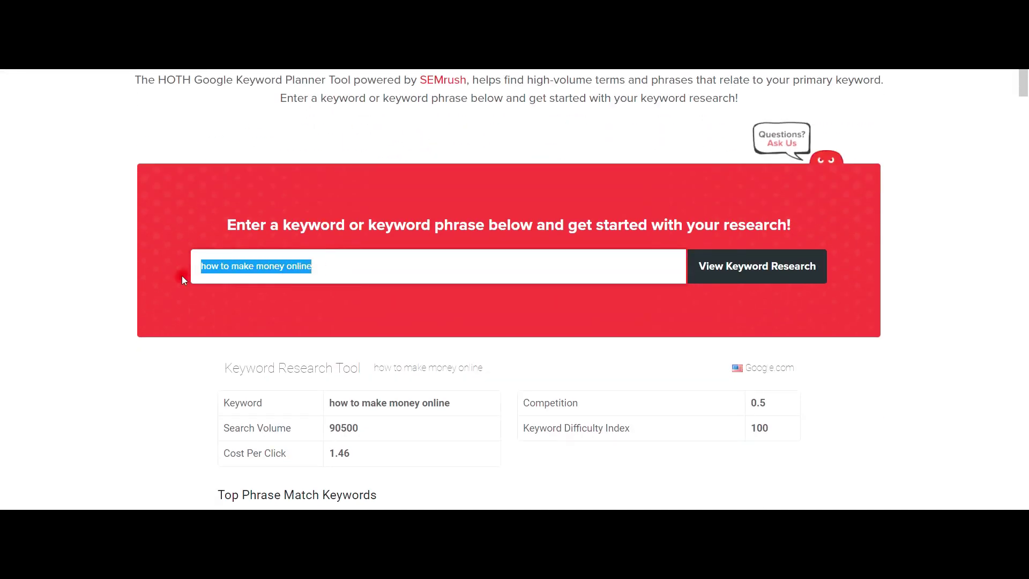
click(251, 272)
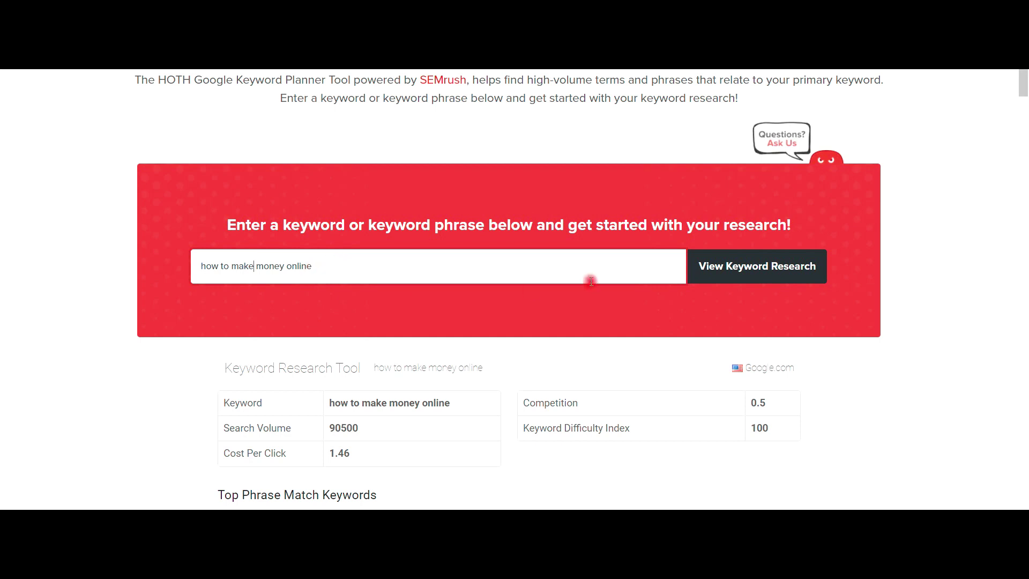
drag(358, 268, 200, 299)
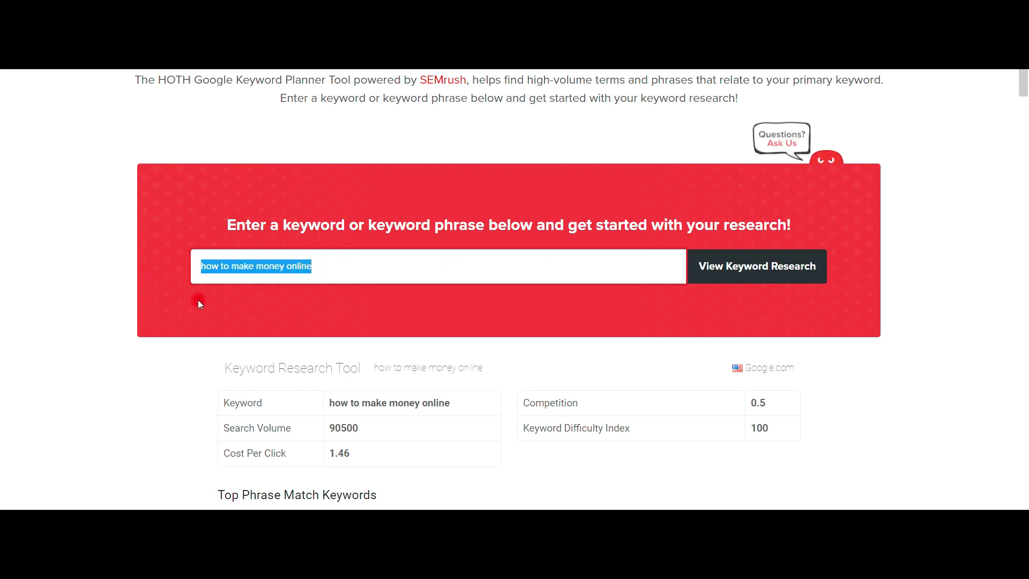
click(762, 268)
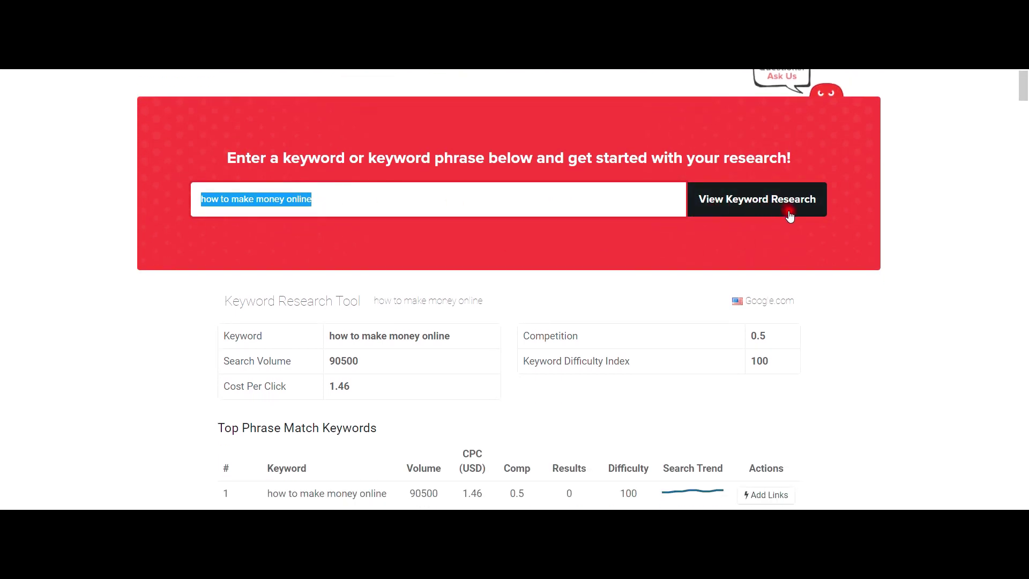
Step: Examine the volume, CPC, difficulty and search trend of "how to make money online" among the top phrase match keywords
scroll(696, 223, down, 1)
scroll(455, 236, down, 4)
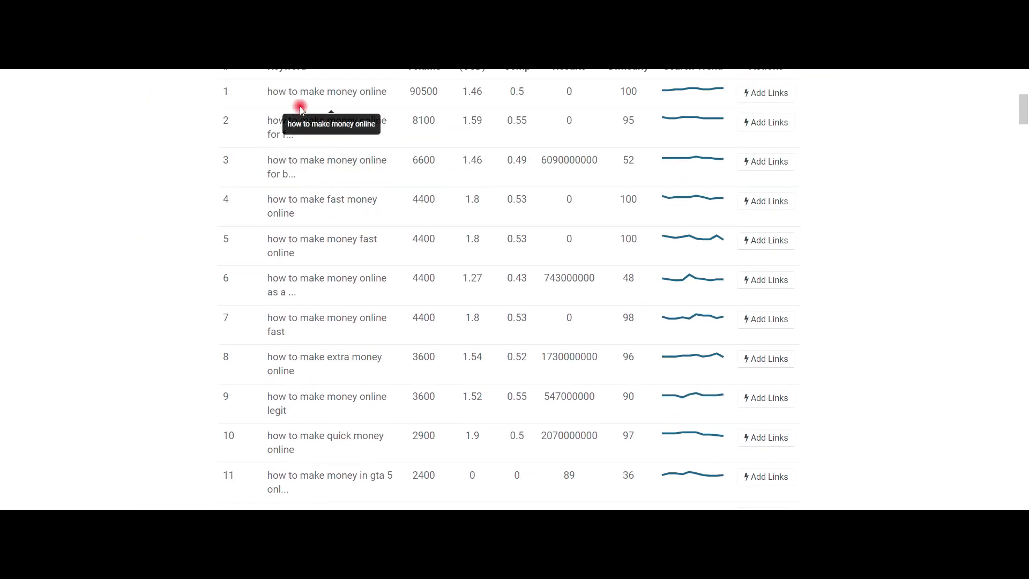
drag(268, 157, 448, 162)
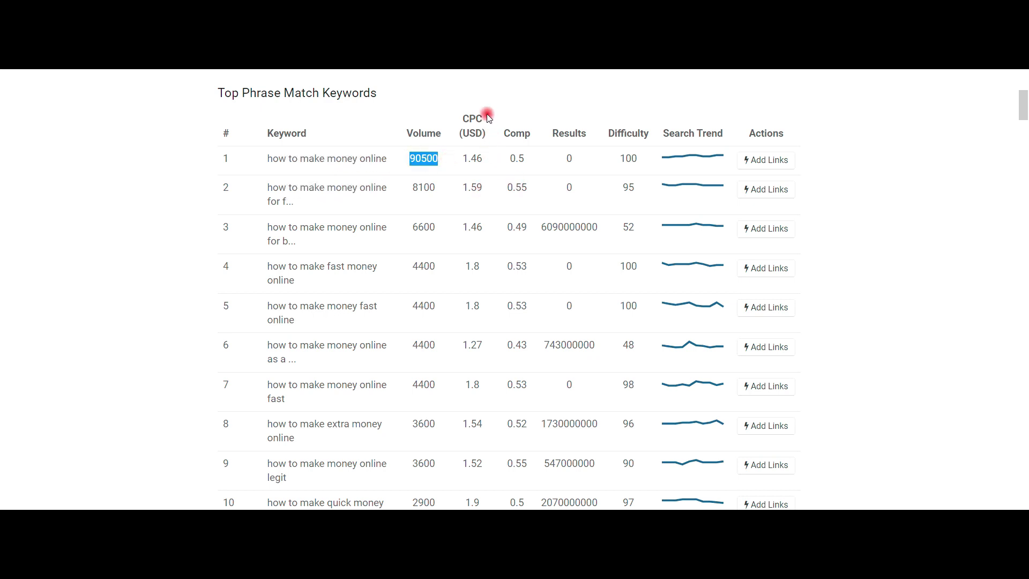
drag(431, 158, 484, 156)
click(486, 156)
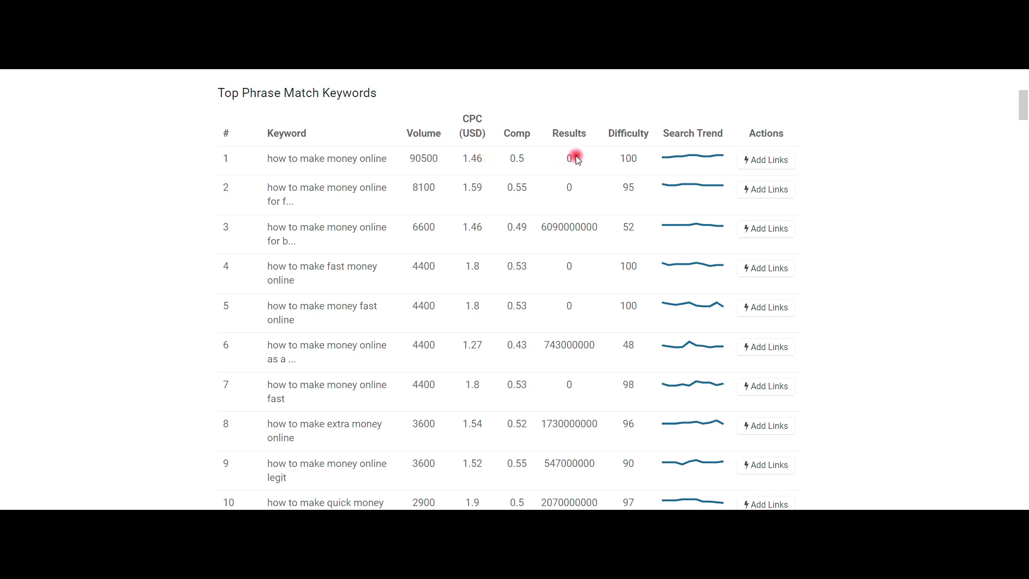
double_click(631, 158)
drag(664, 134, 717, 133)
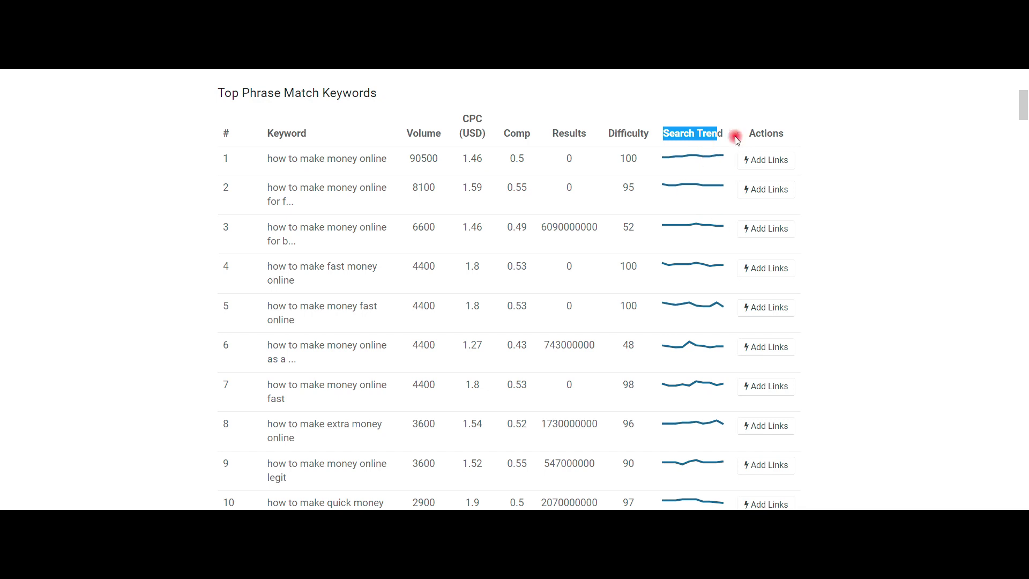
Step: Look through the remaining phrase match keywords down to the CSV and PDF export options
scroll(480, 201, down, 1)
scroll(477, 182, down, 20)
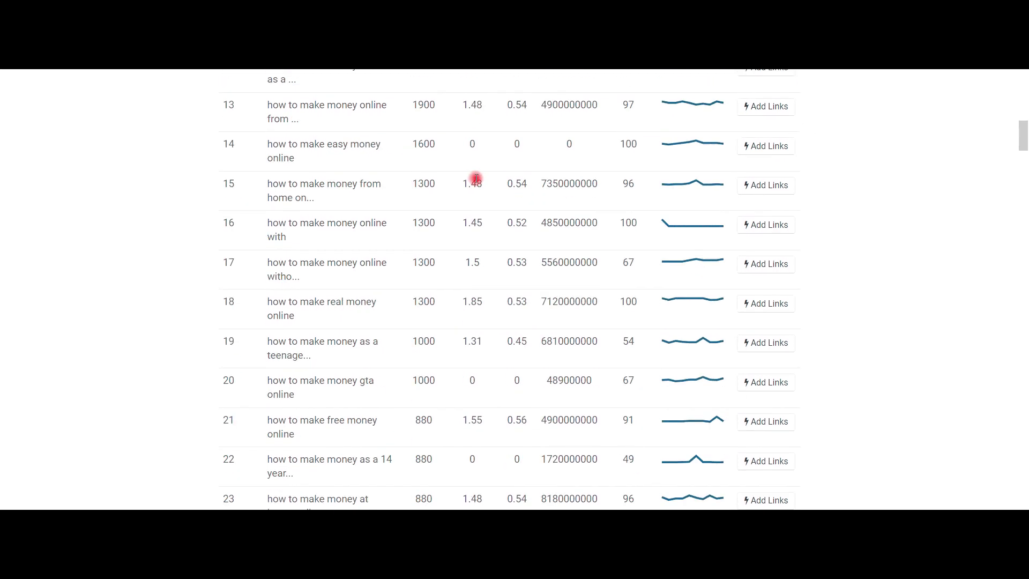
scroll(476, 176, up, 8)
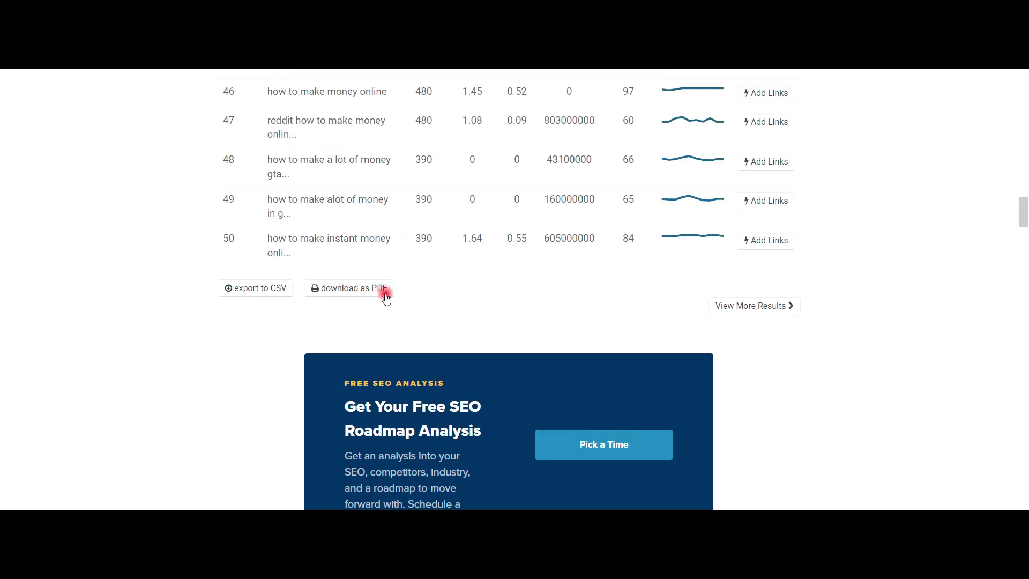
scroll(494, 282, up, 20)
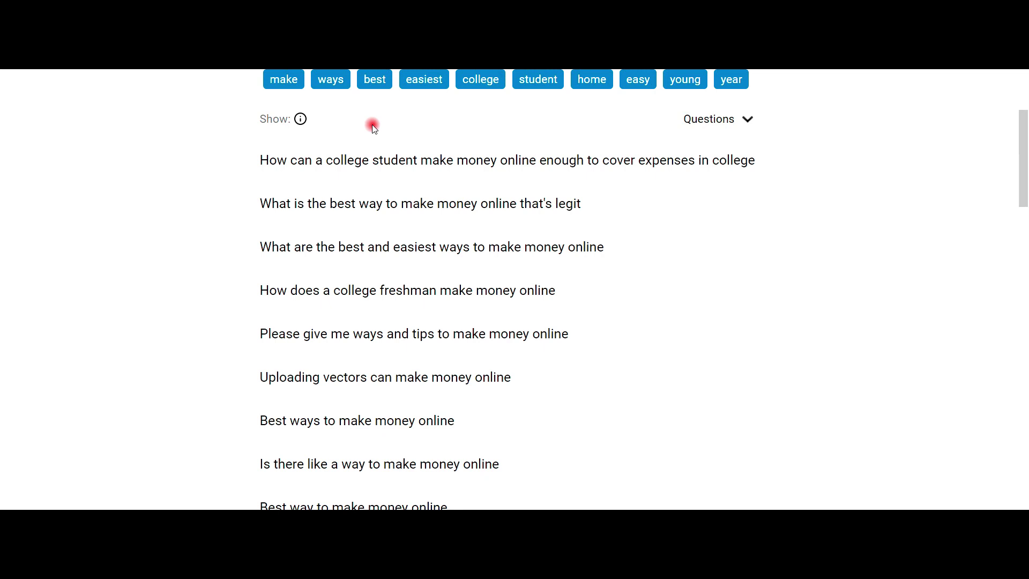
Step: Review the search phrase "Make money online" in QuestionDB and read through the questions listed for it
scroll(373, 126, up, 5)
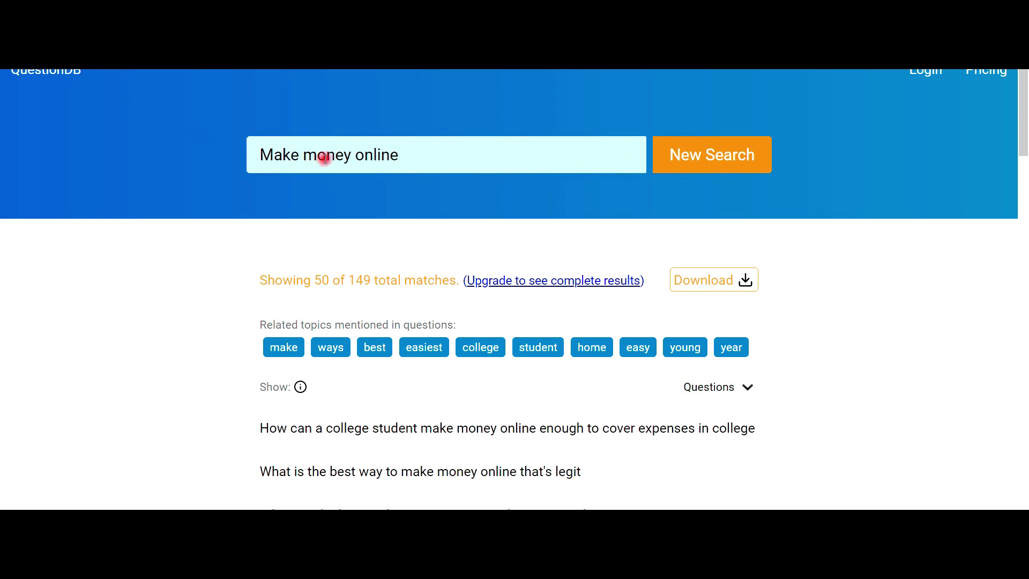
drag(457, 156, 242, 144)
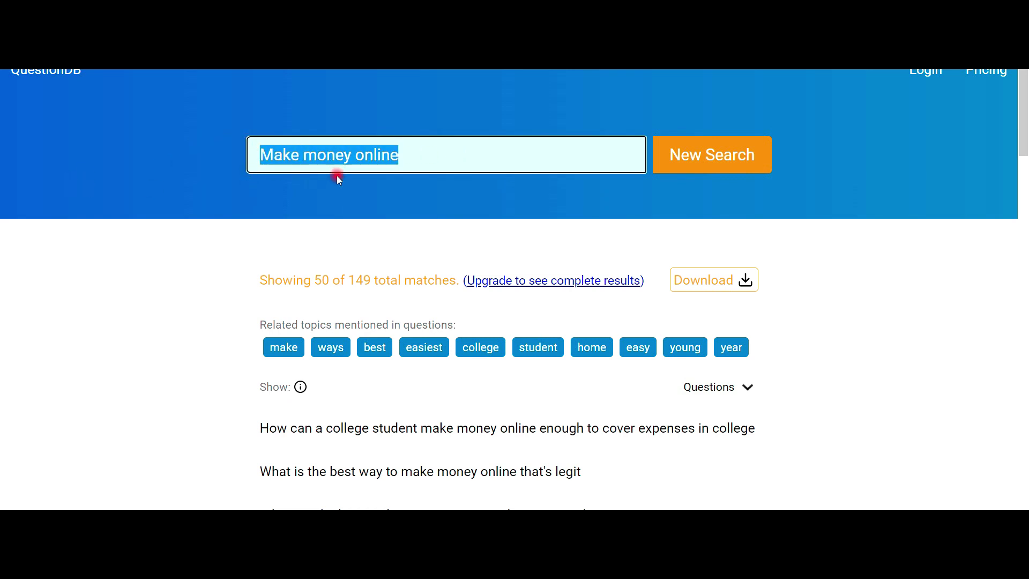
click(489, 226)
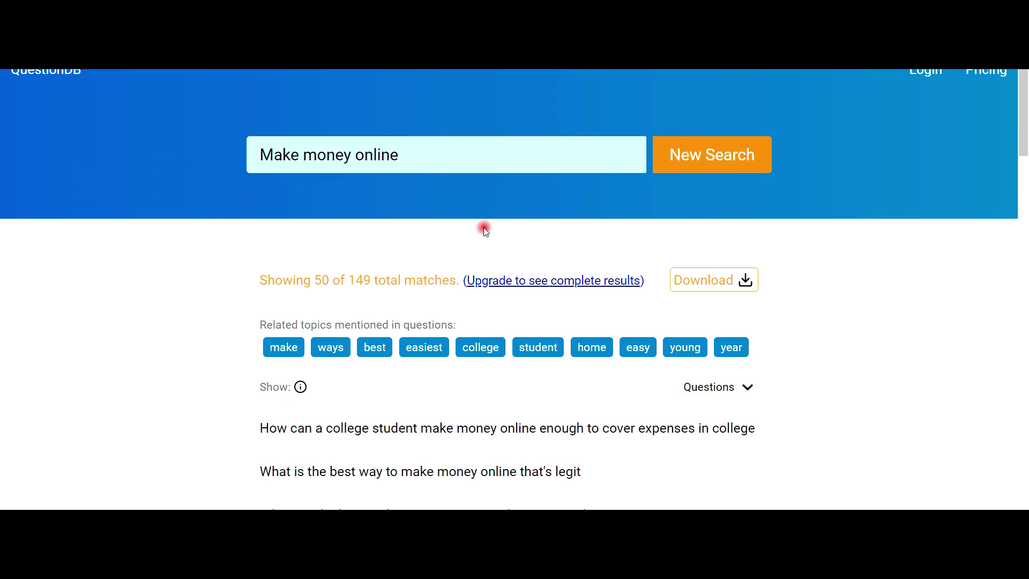
scroll(333, 275, down, 3)
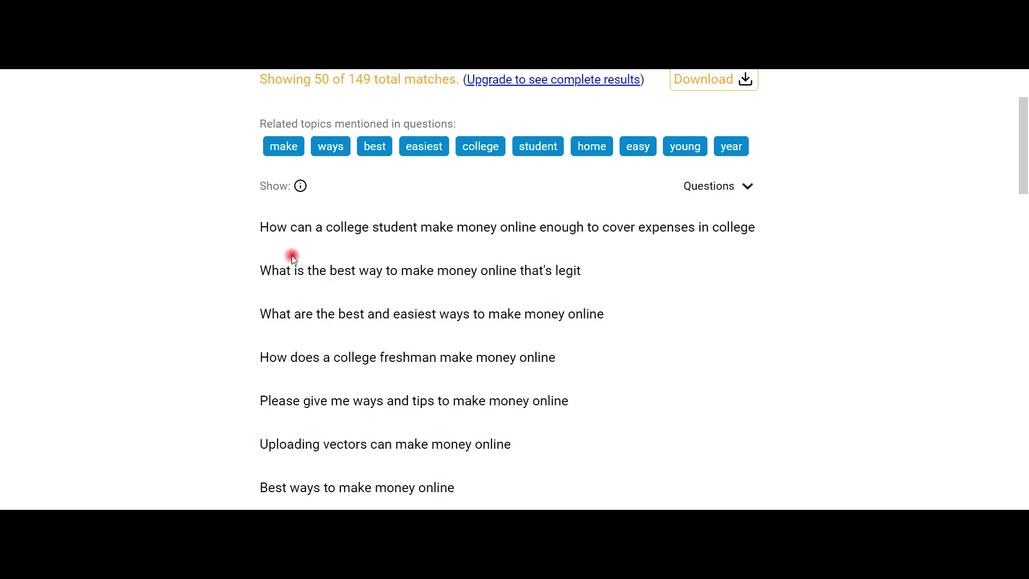
scroll(292, 266, down, 3)
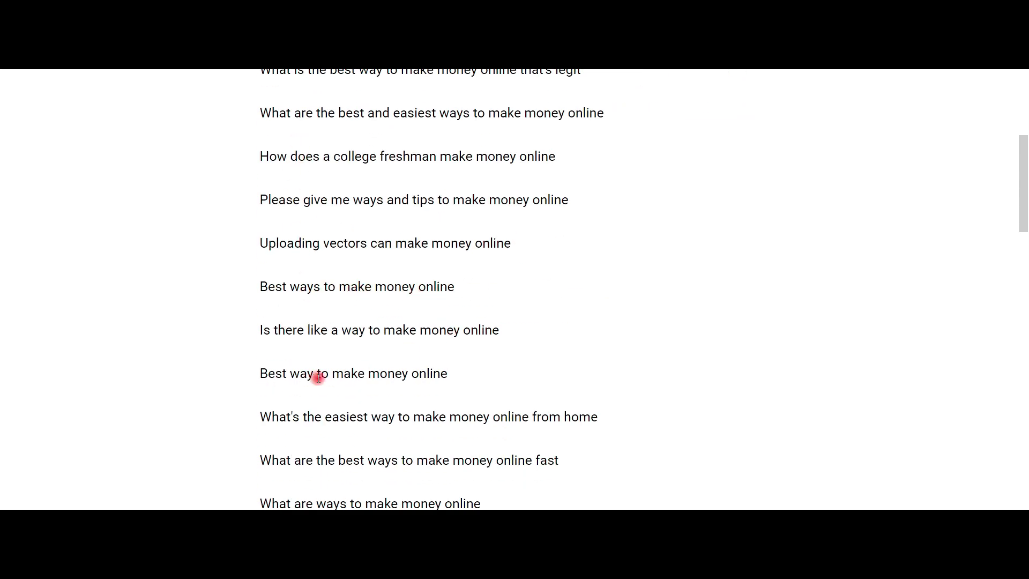
scroll(404, 284, up, 2)
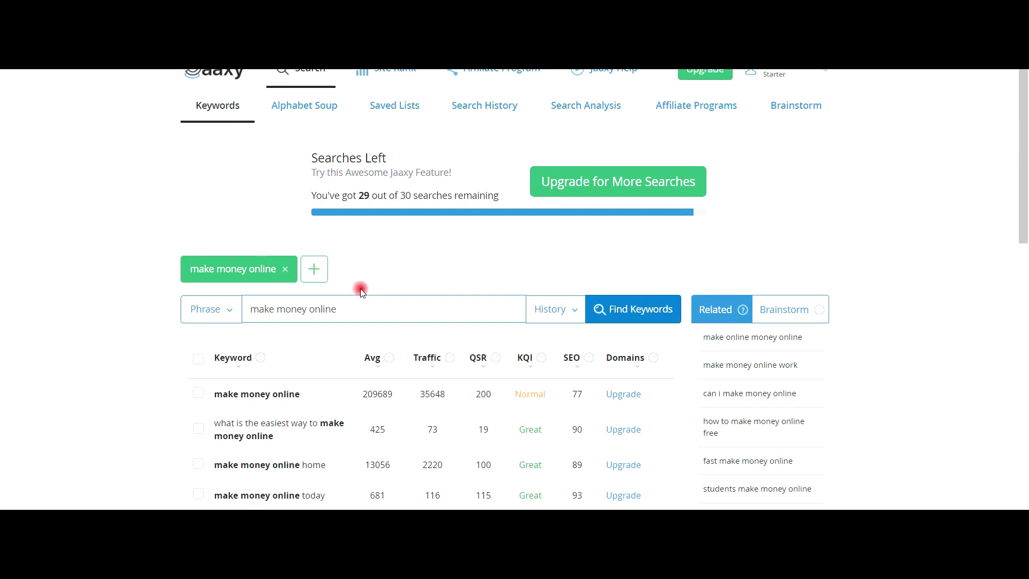
Step: Check the "make money online" search phrase in Jaaxy and view the available search types, Phrase and URL
scroll(361, 290, down, 3)
drag(354, 175, 275, 177)
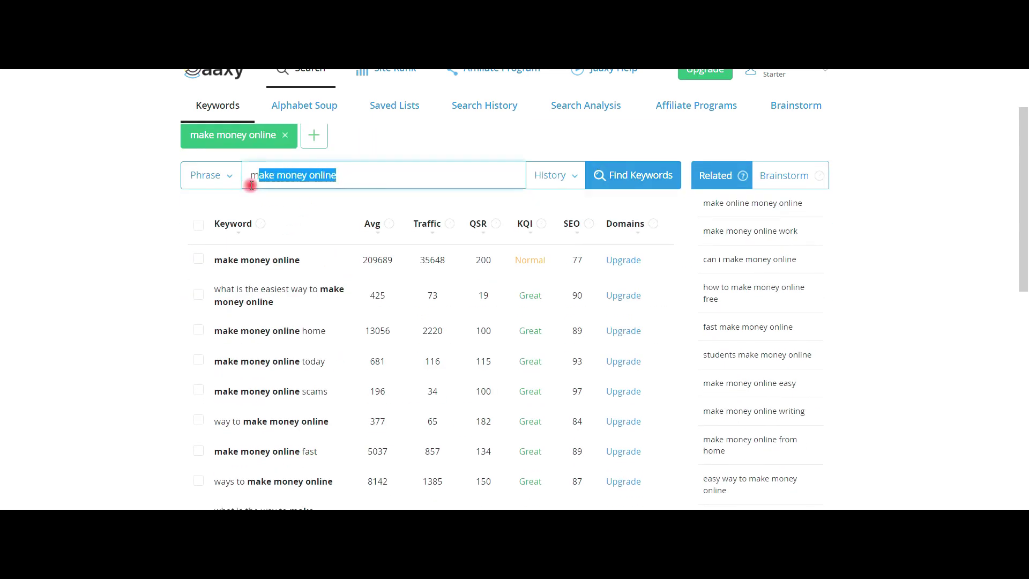
click(220, 176)
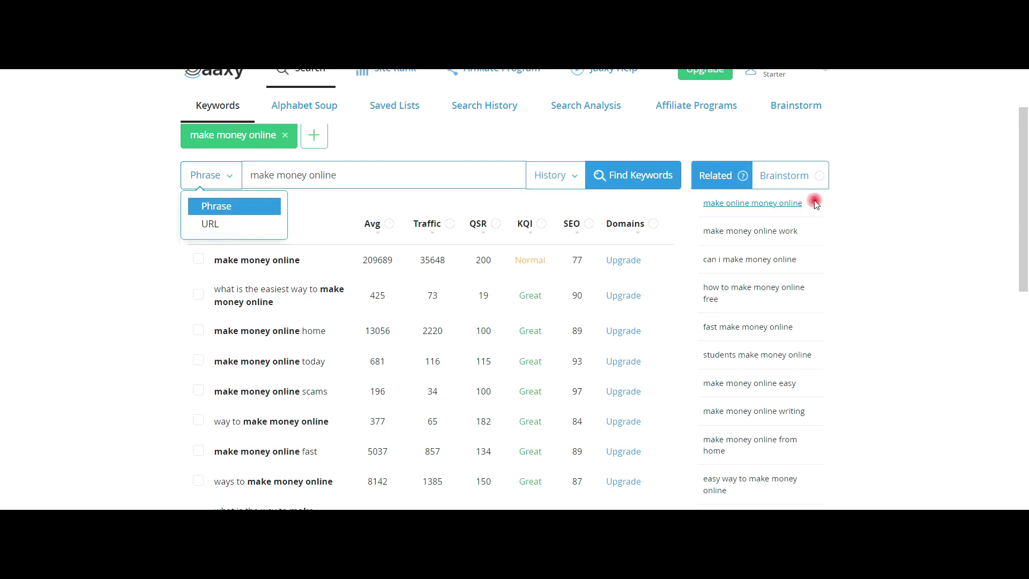
click(913, 220)
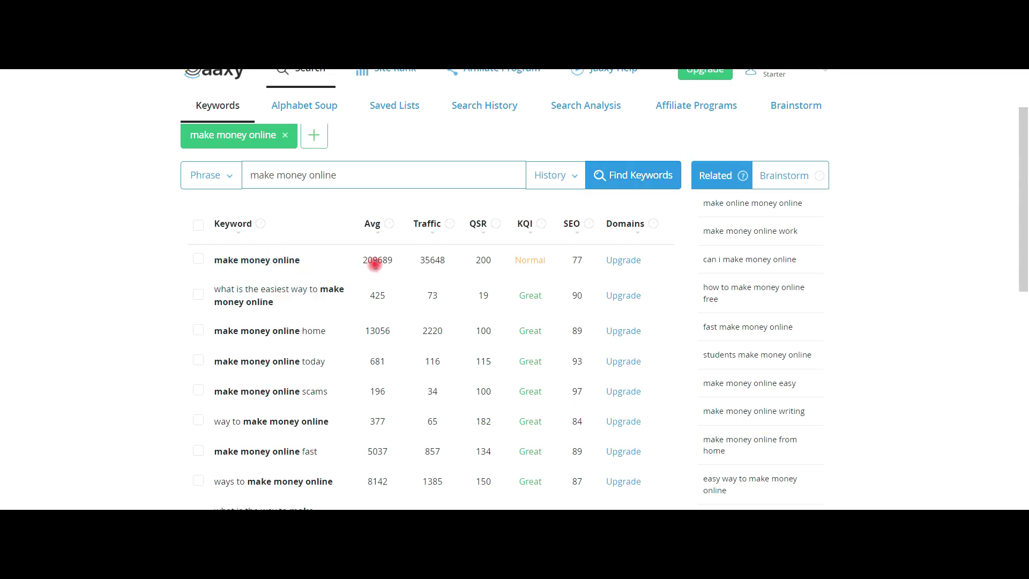
Step: Examine the average searches and traffic for "make money online" and the KQI rating of the keyword below it
drag(357, 264, 413, 265)
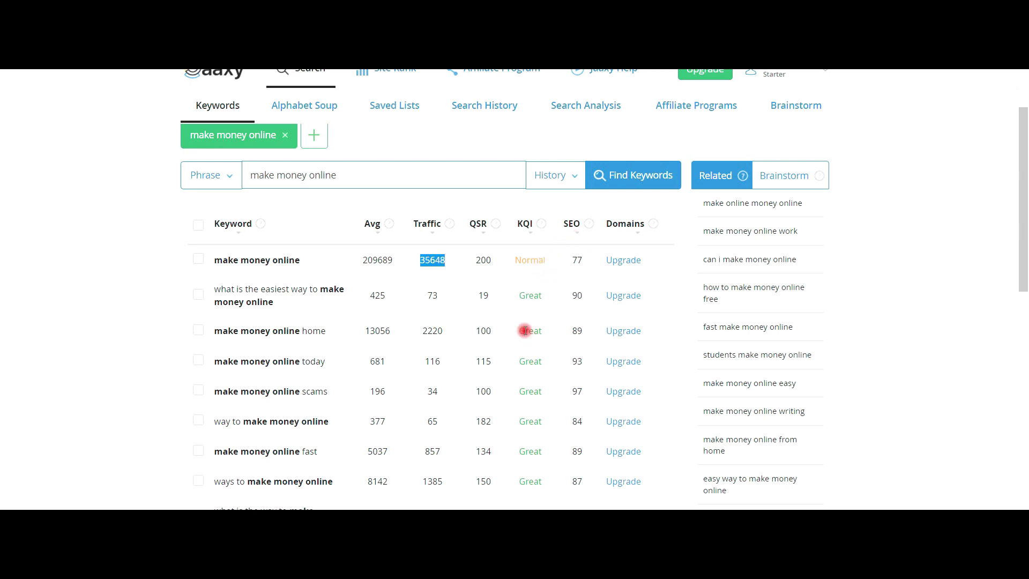
drag(516, 299, 545, 298)
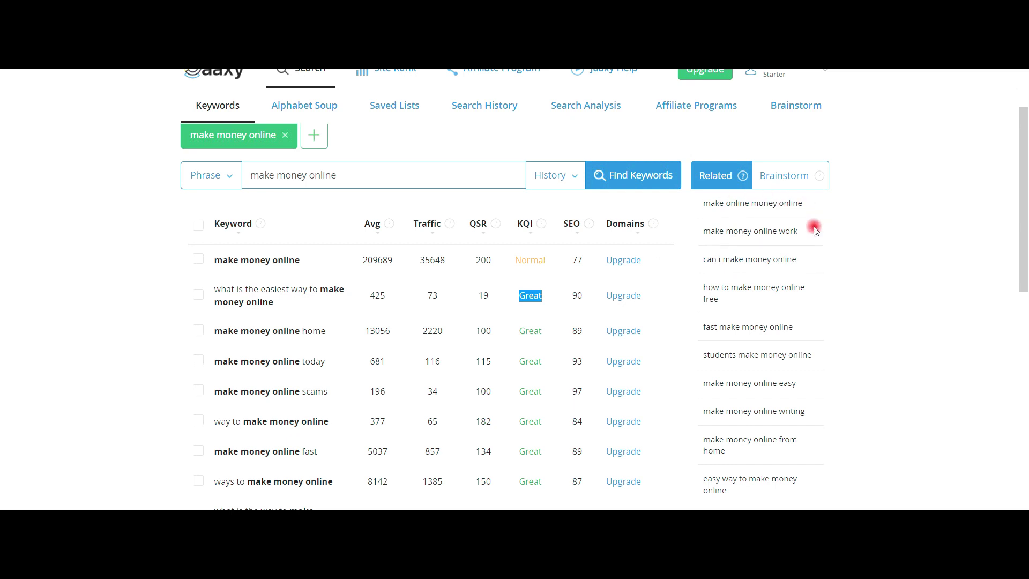
click(693, 329)
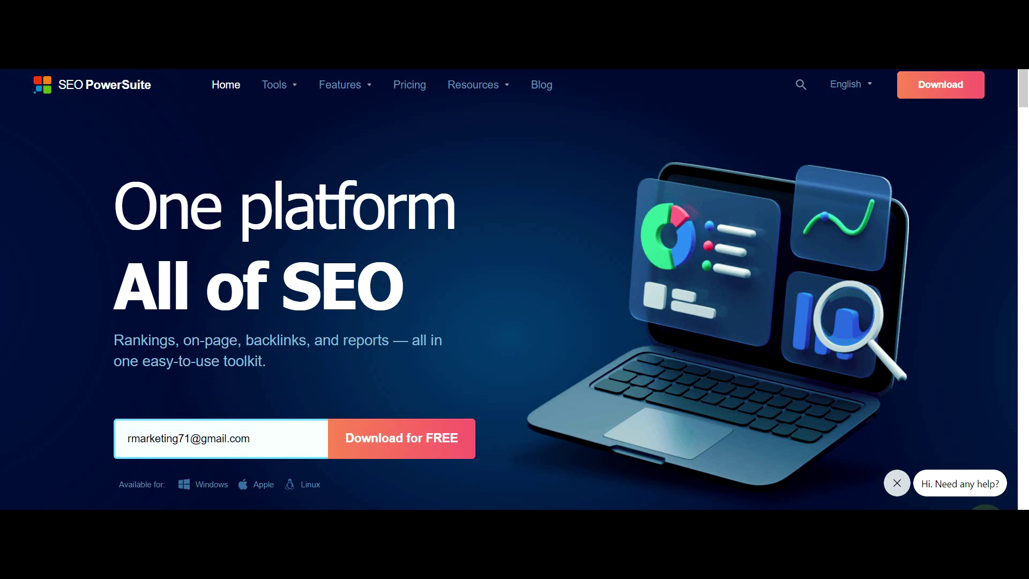
Step: Select the e-mail address in the free download form on the SEO PowerSuite home page
scroll(161, 215, down, 2)
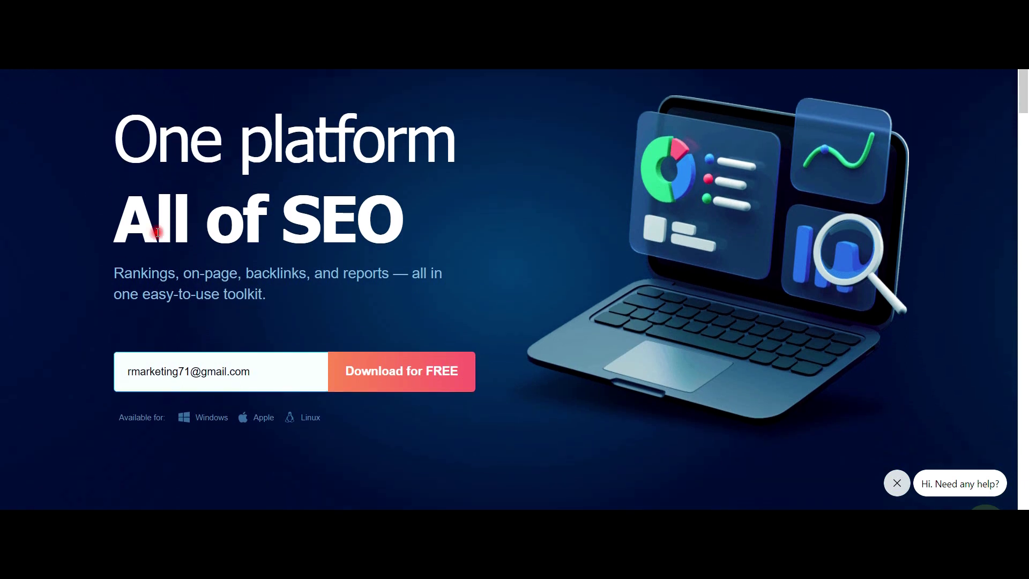
drag(283, 362, 111, 361)
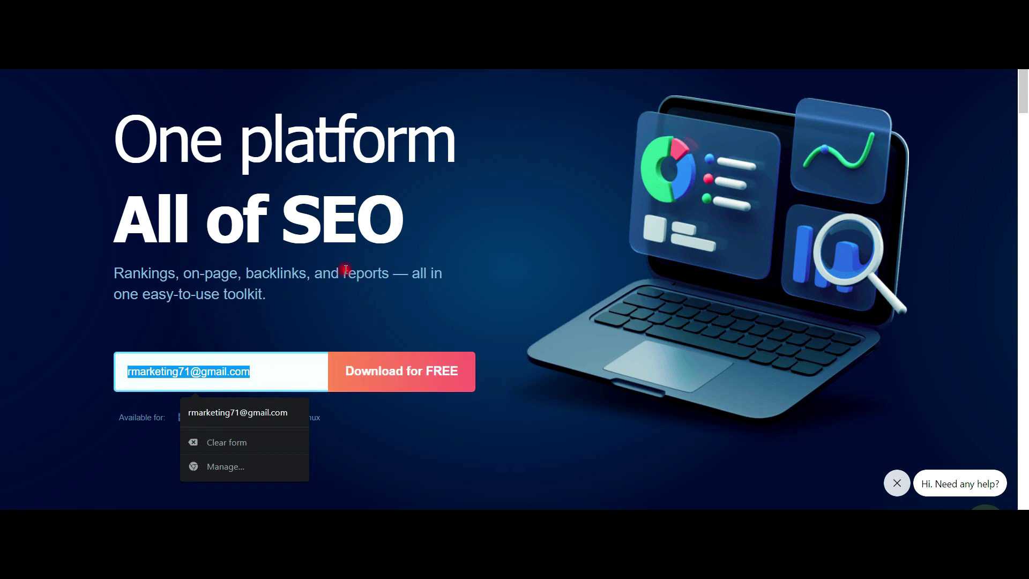
Step: Switch to Wordtracker and examine its keyword search for "make money online" with Google as source and United States as territory
scroll(346, 269, up, 2)
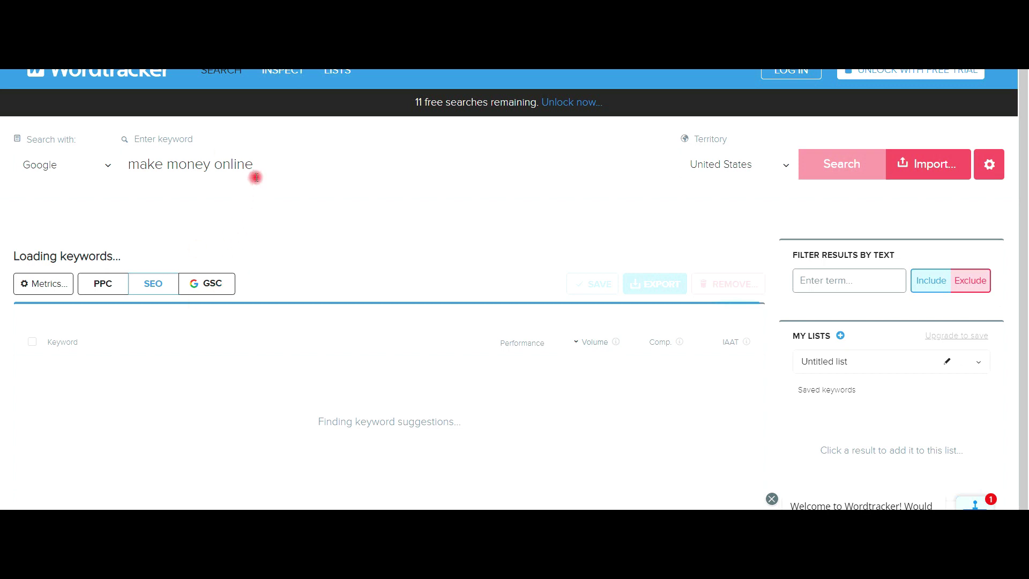
click(86, 294)
click(207, 292)
click(217, 294)
click(425, 134)
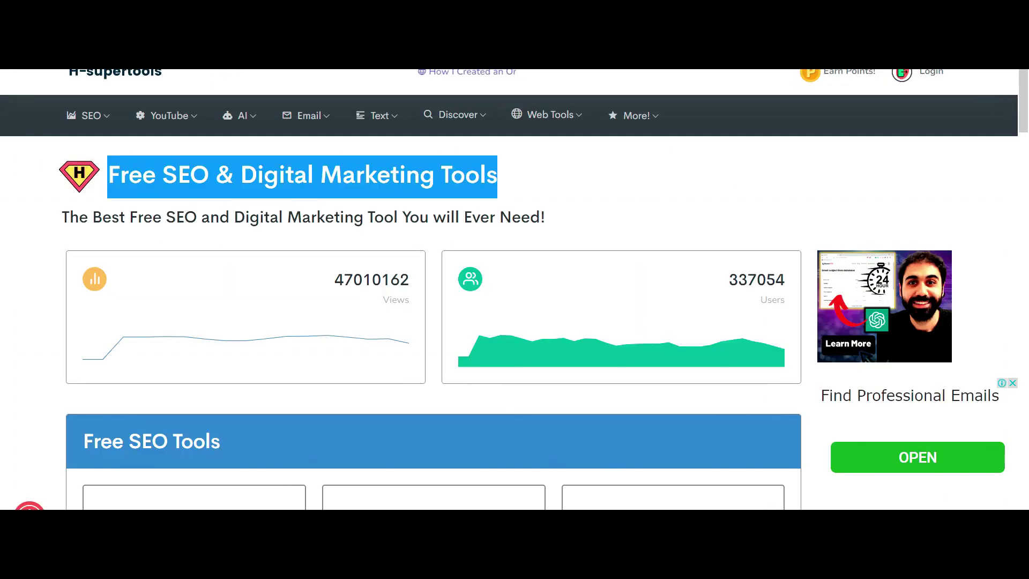
Step: Review the SEO tools offered by H-supertools, and open its YouTube Keyword Tool, closing the advert
click(33, 182)
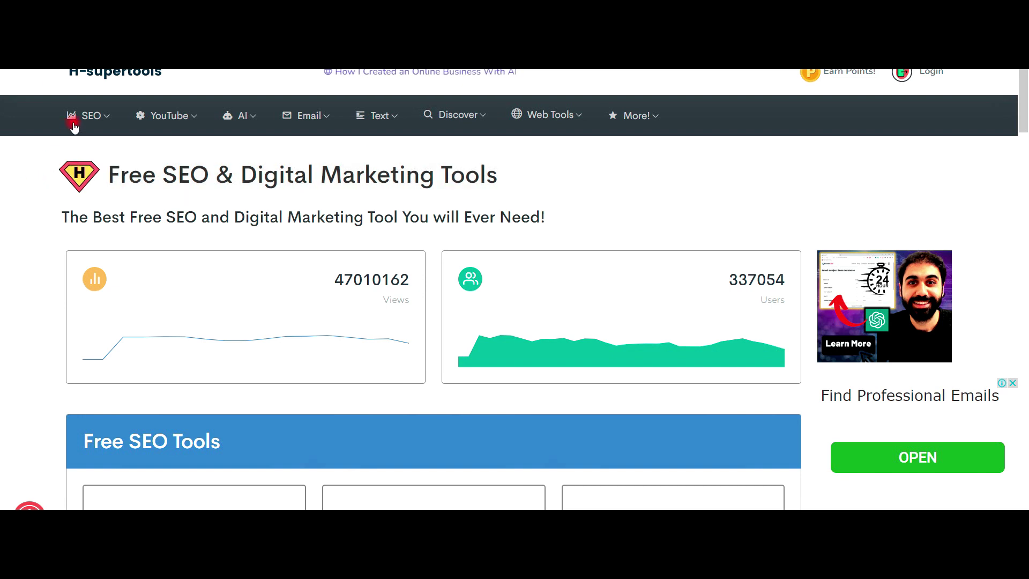
click(99, 117)
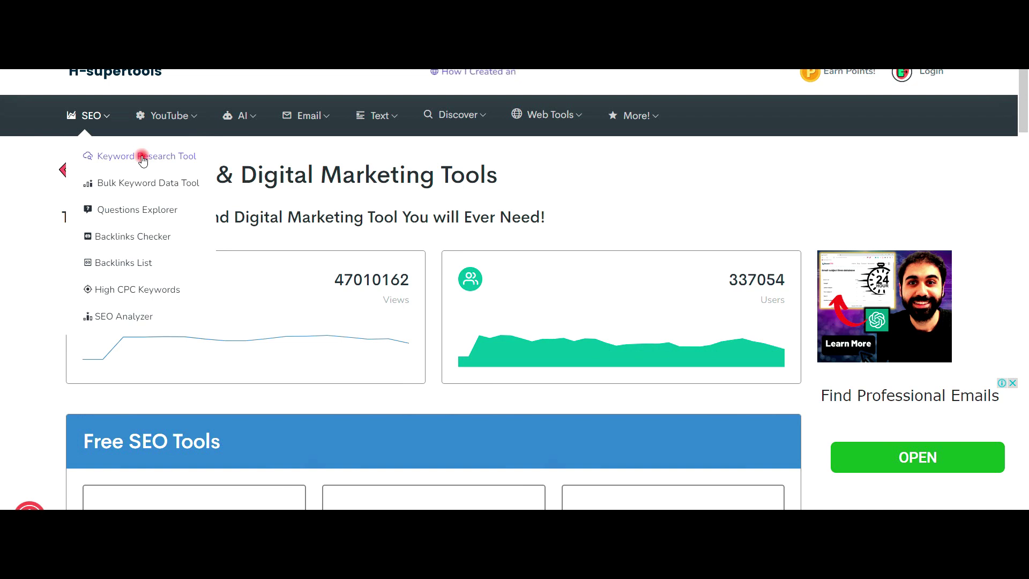
mouse_move(186, 117)
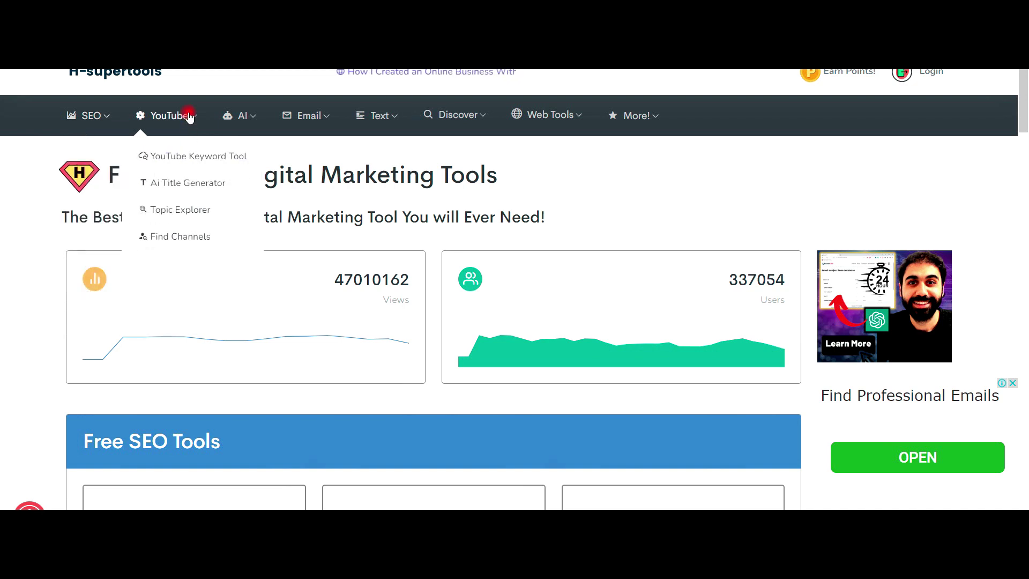
click(202, 156)
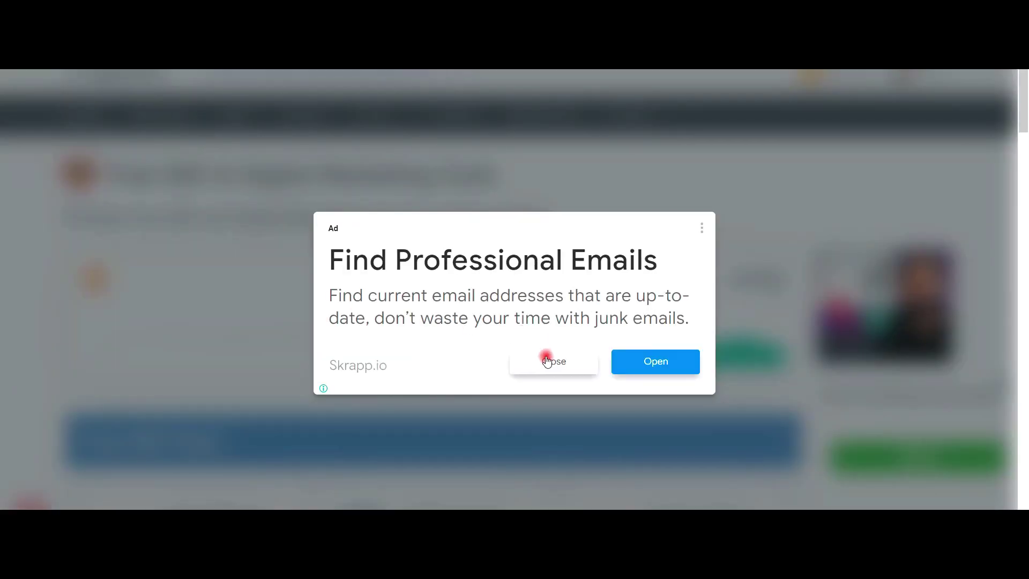
click(136, 156)
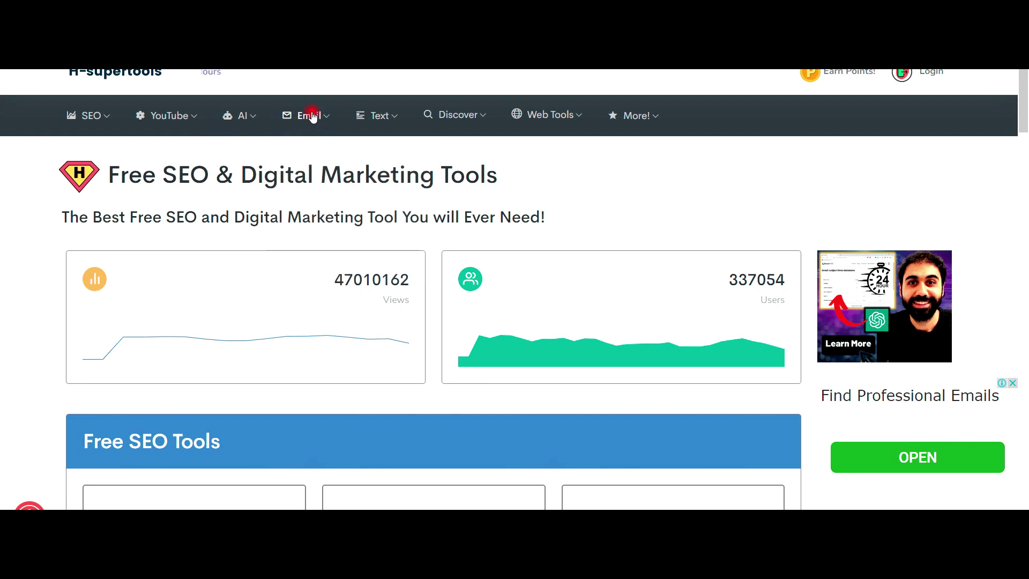
Step: Look over the H-supertools web and email tool lists from the YouTube Keyword Tool page
mouse_move(554, 119)
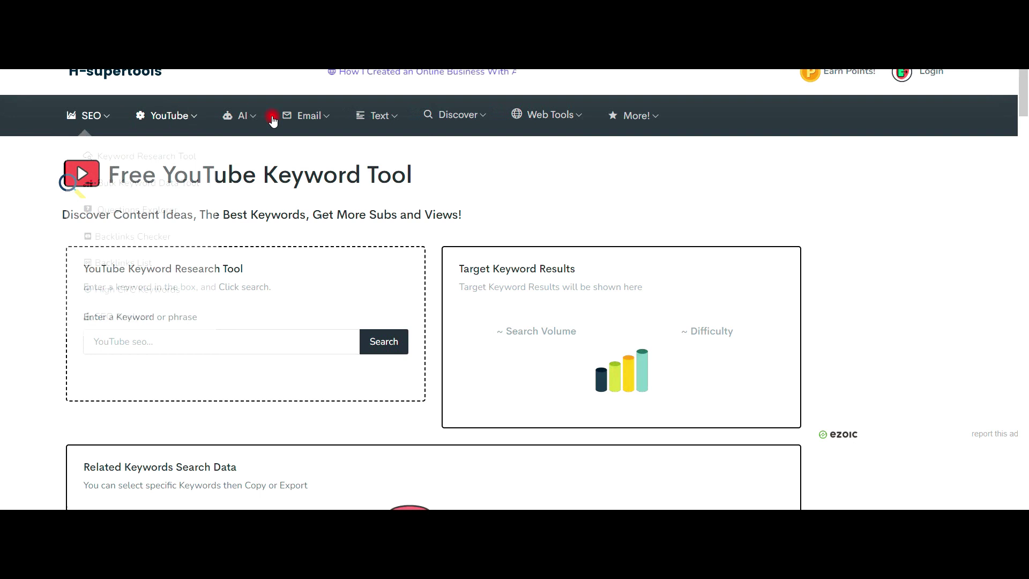
mouse_move(300, 130)
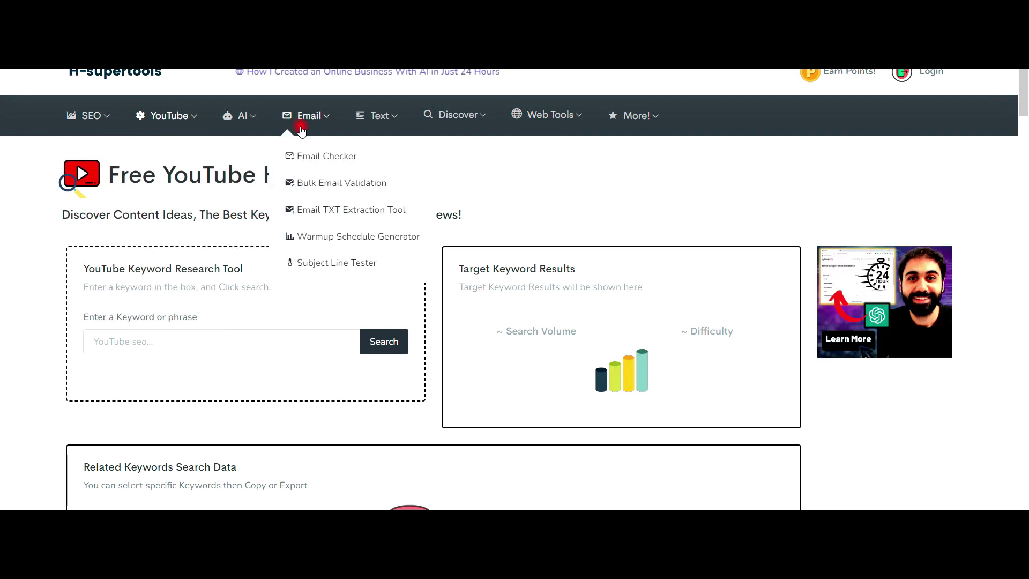